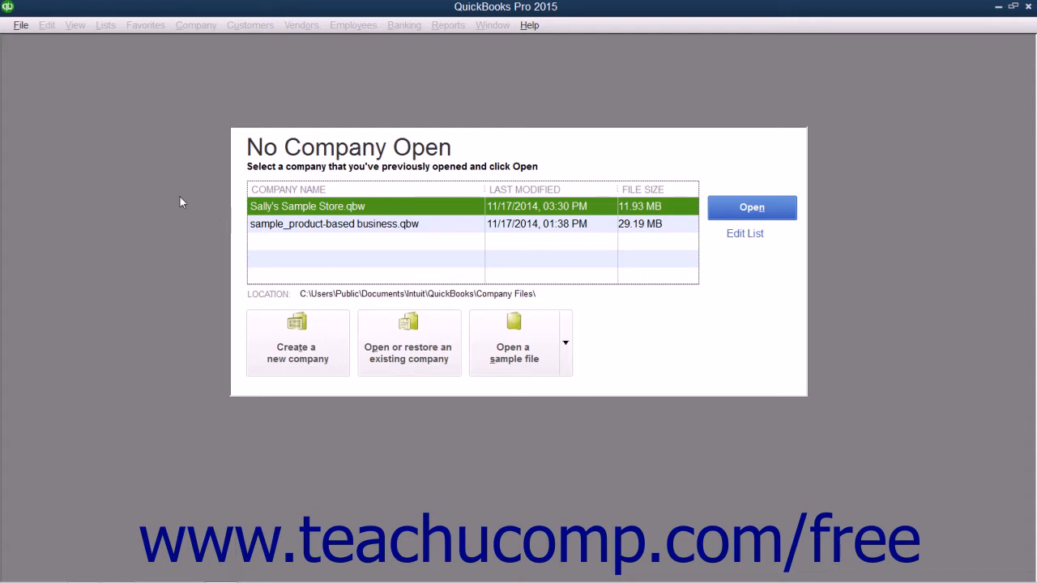
# Start a new company from File > New Company, reaching the QuickBooks Setup welcome screen
pyautogui.click(22, 27)
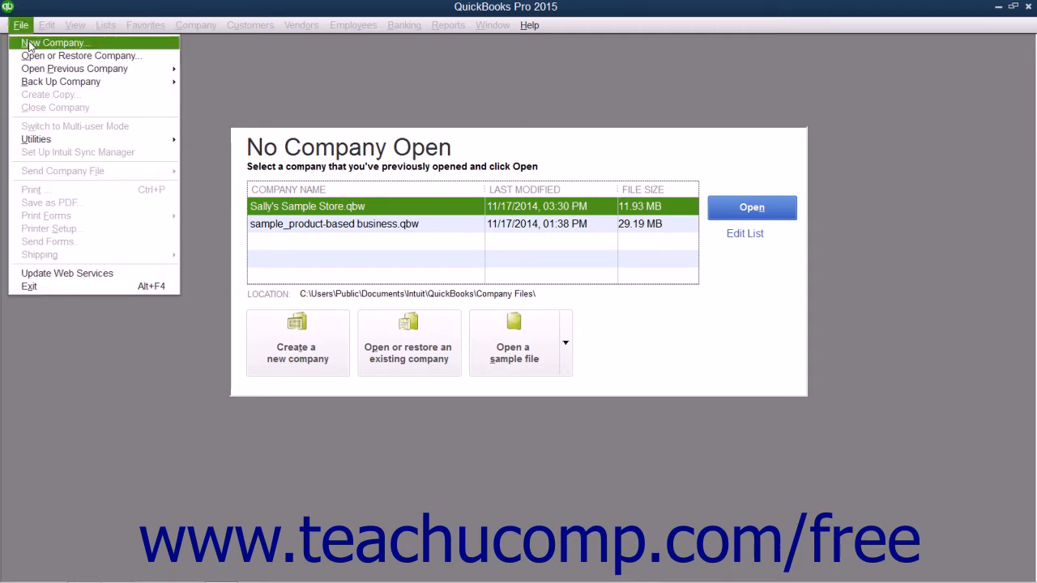
pyautogui.click(29, 43)
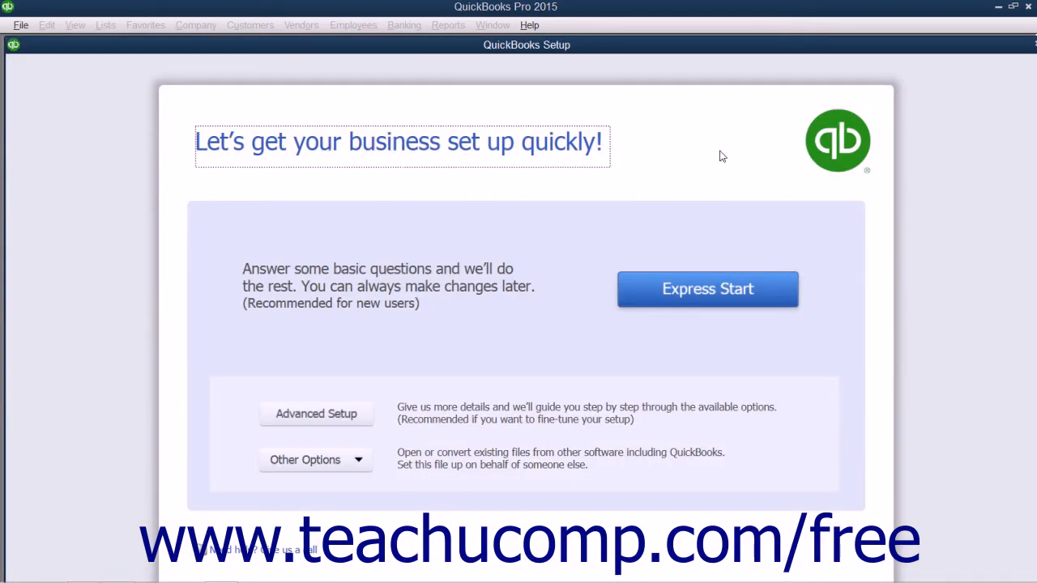
pyautogui.click(1032, 45)
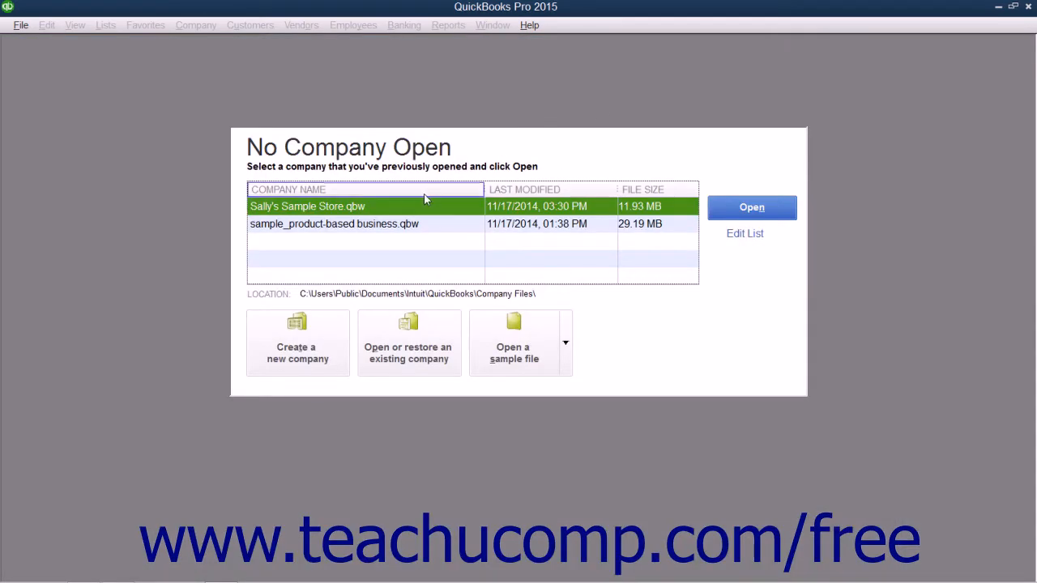
pyautogui.click(299, 351)
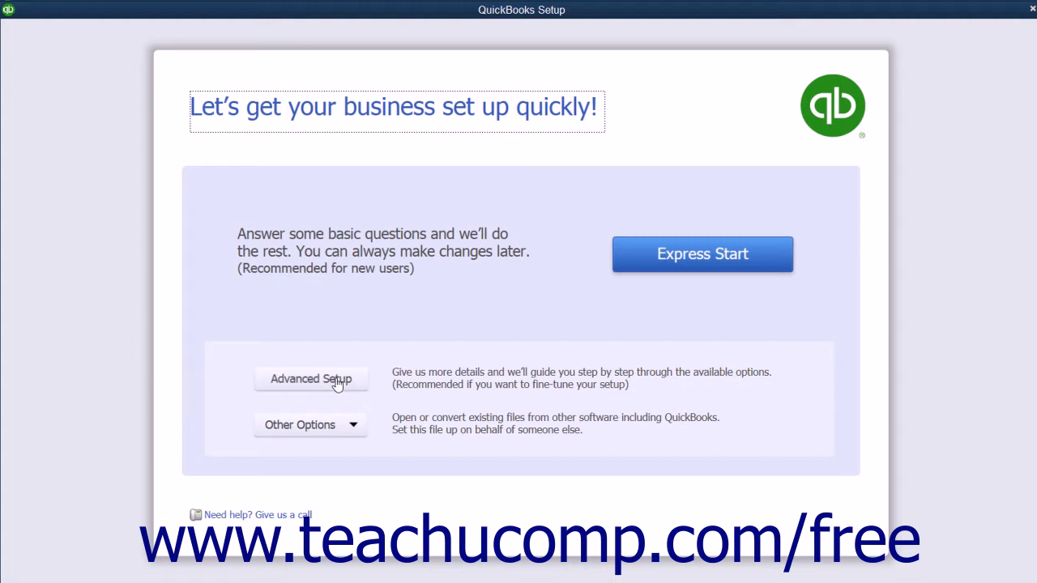
# Choose Express Start, then enter the business e-mail address and validate it
pyautogui.click(654, 253)
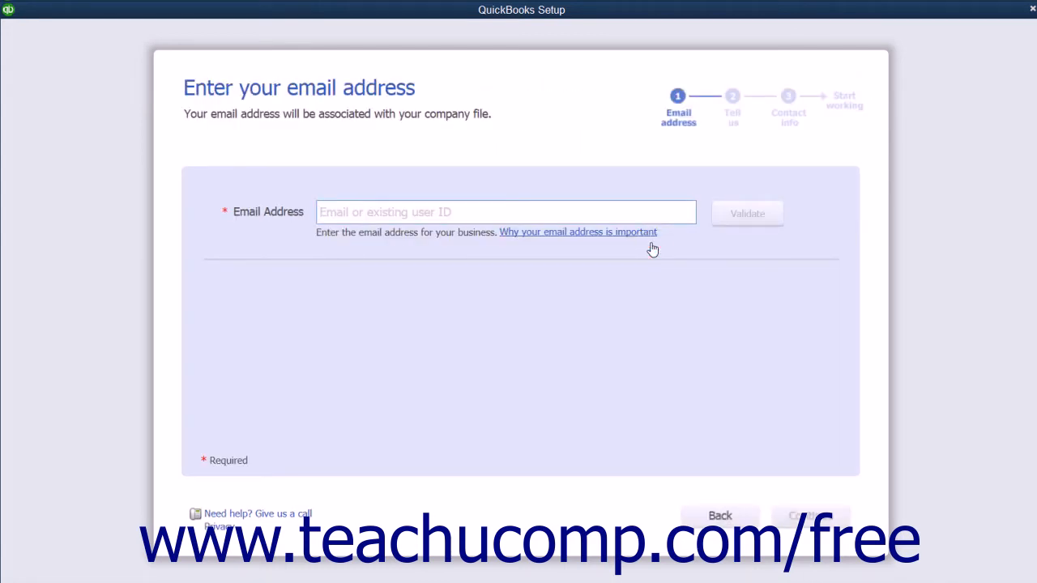
pyautogui.click(365, 212)
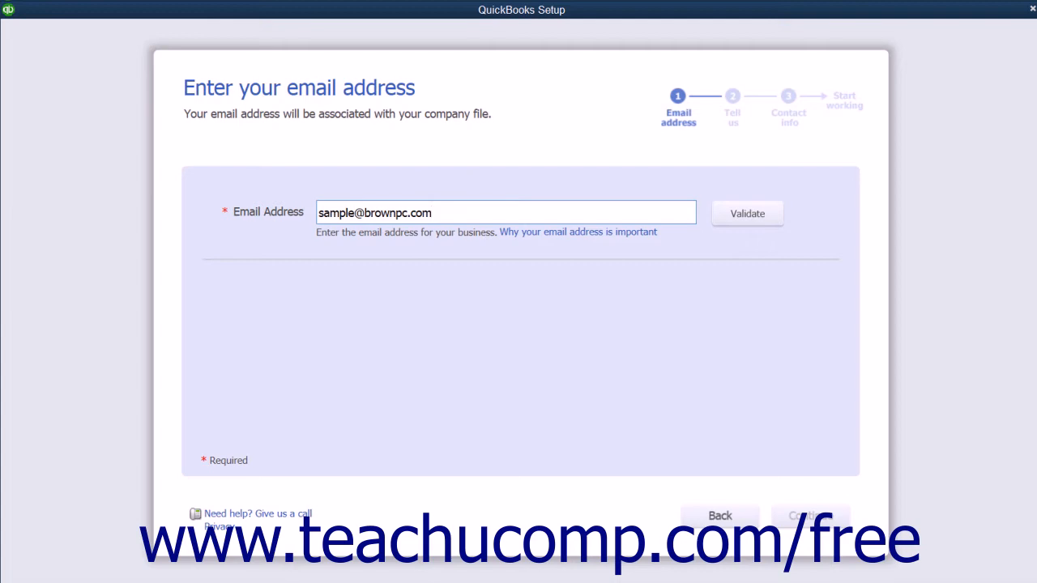
pyautogui.click(724, 220)
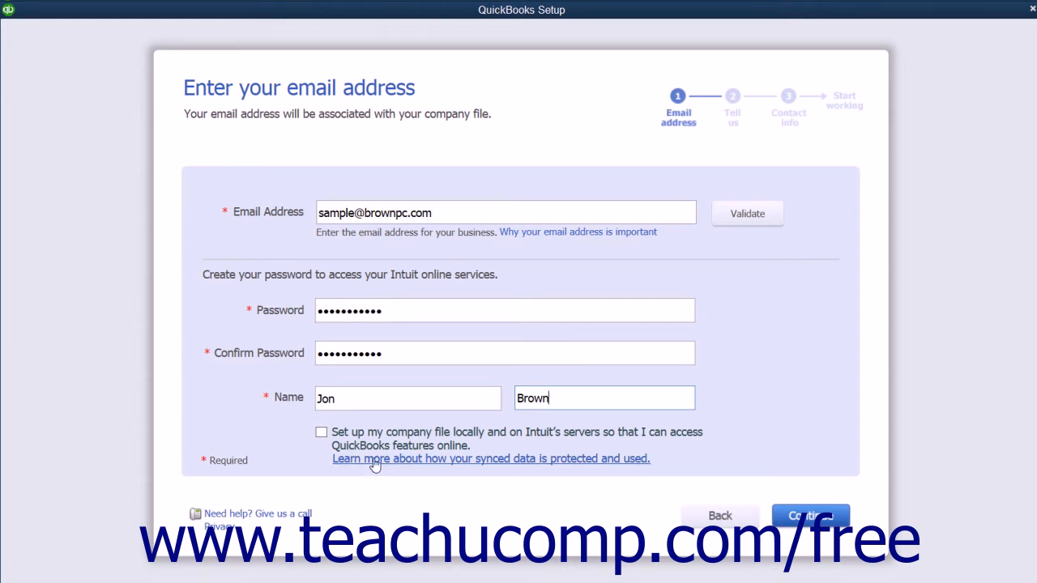
# Leave online file syncing turned off and continue to the business details page
pyautogui.click(320, 434)
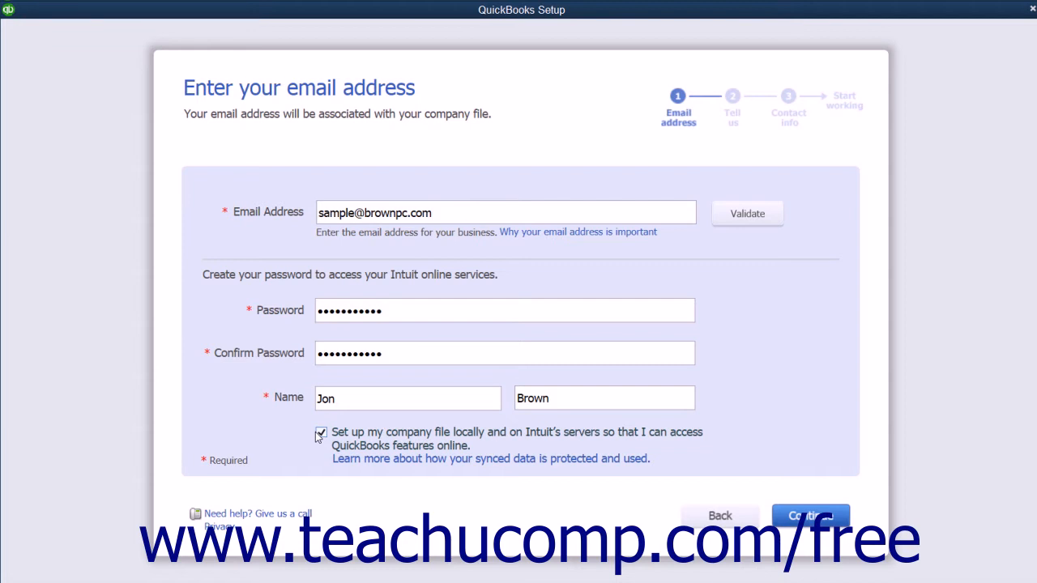
pyautogui.click(320, 434)
pyautogui.click(792, 509)
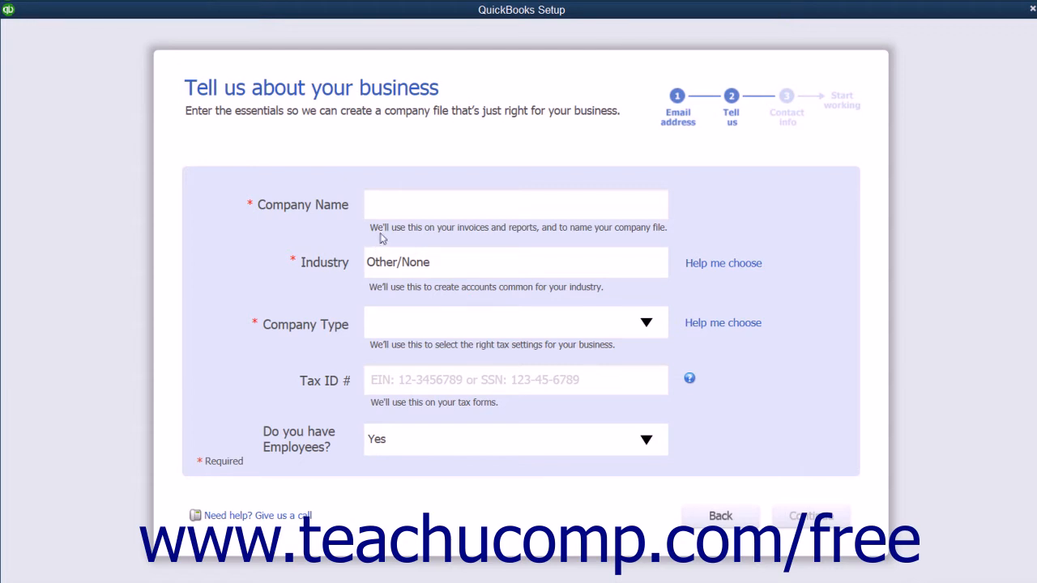
# Enter 'Brown & Associates, P.C.' as the company name and open the industry helper
pyautogui.write('Brown & Associates, P.C.')
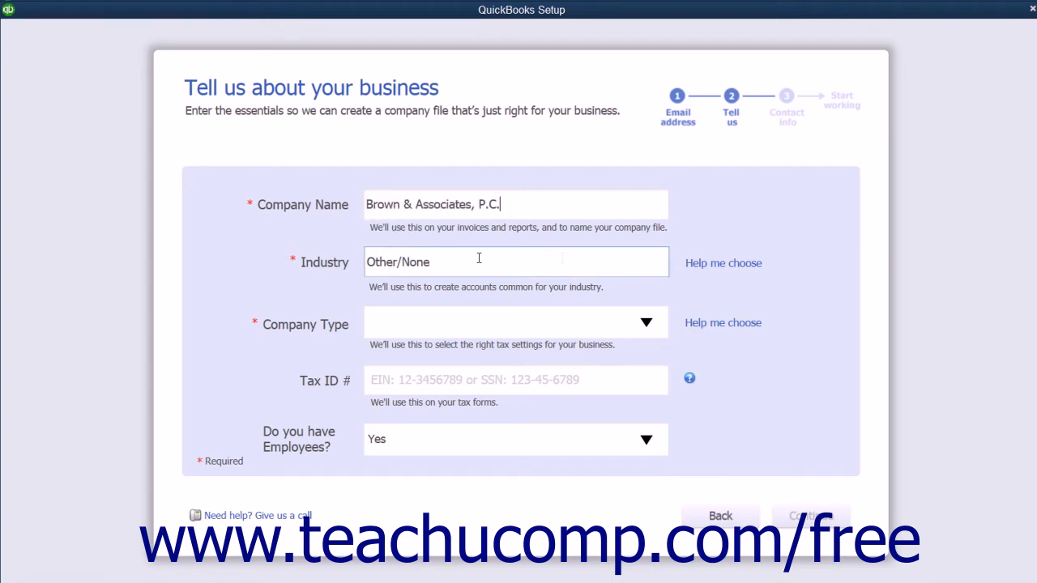
pyautogui.click(707, 266)
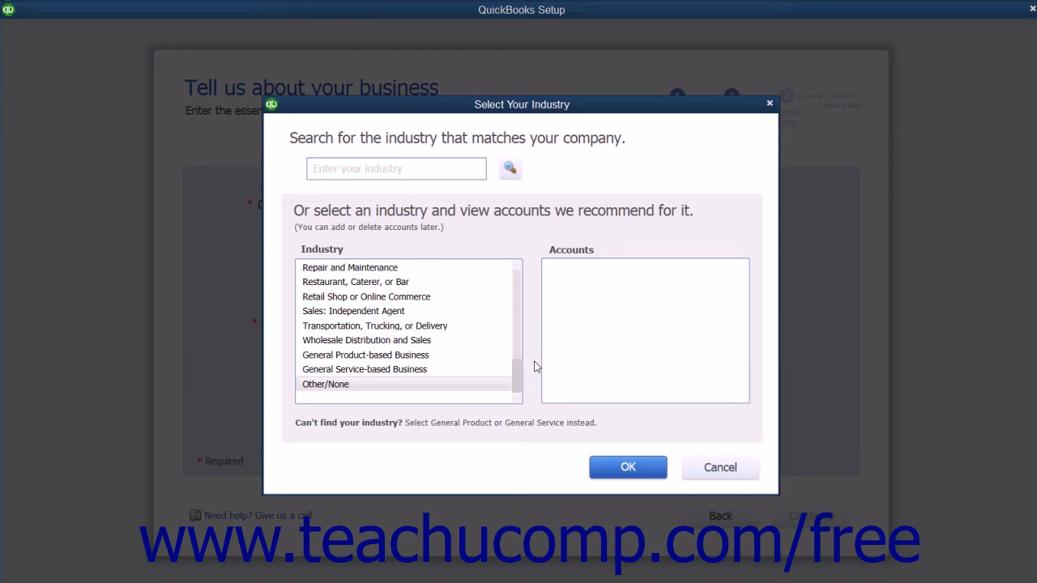
# Pick Legal Services from the industry list, review its accounts, and confirm it
pyautogui.moveTo(519, 377); pyautogui.dragTo(408, 326)
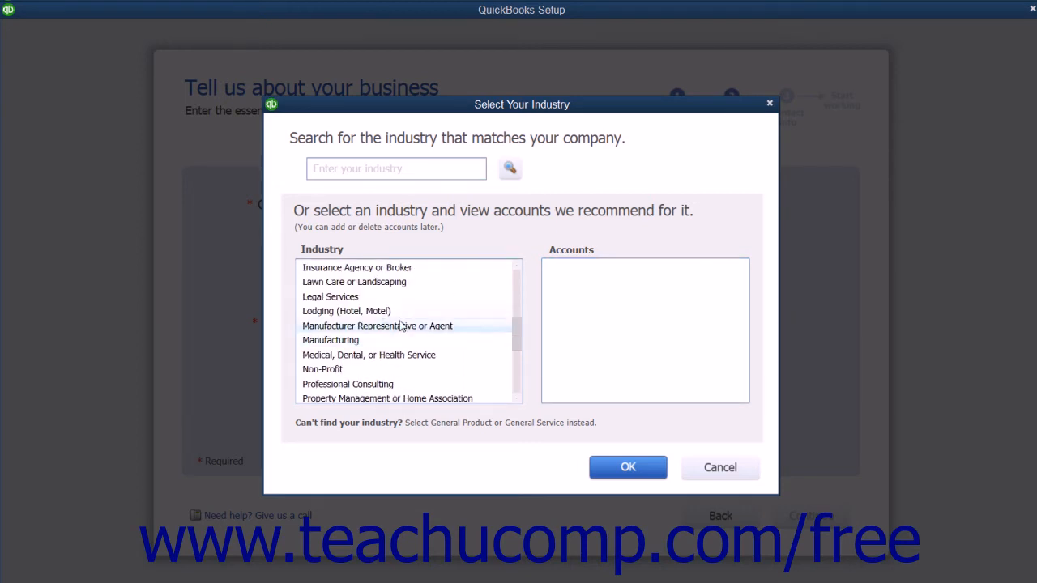
pyautogui.click(361, 298)
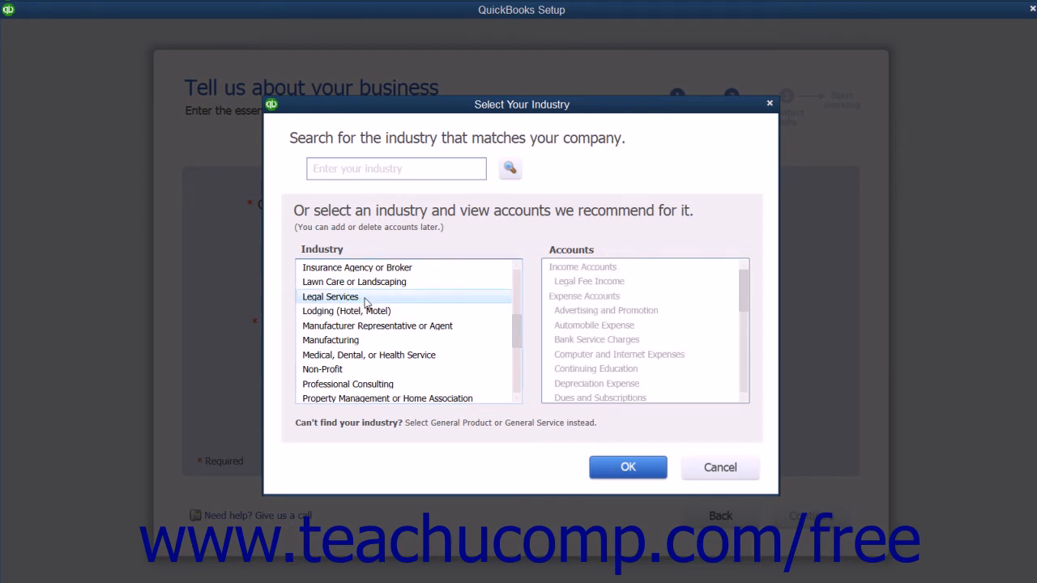
pyautogui.click(364, 300)
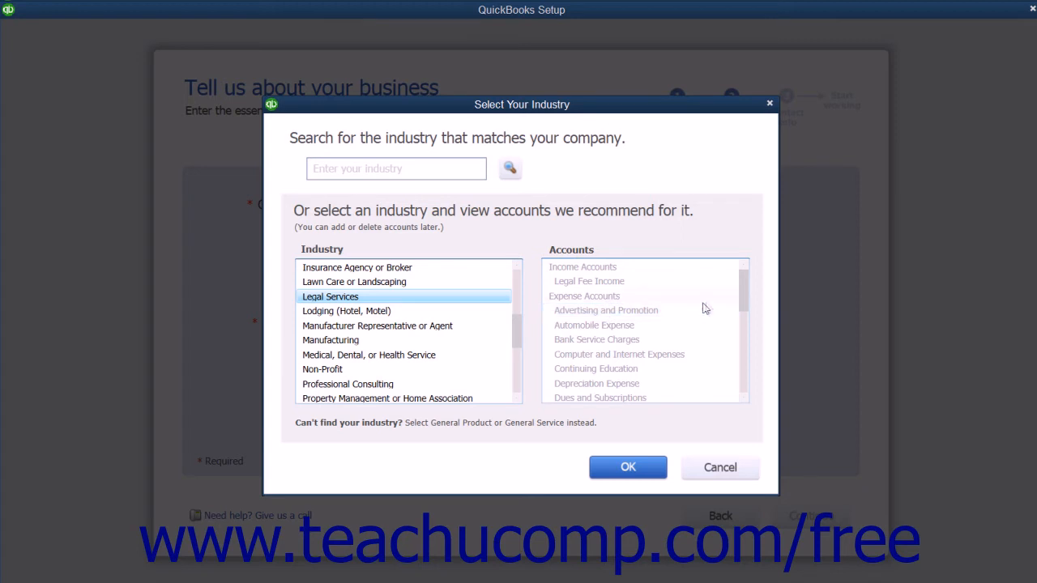
pyautogui.moveTo(746, 287)
pyautogui.mouseDown()
pyautogui.moveTo(744, 375)
pyautogui.moveTo(743, 297)
pyautogui.mouseUp()
pyautogui.click(647, 471)
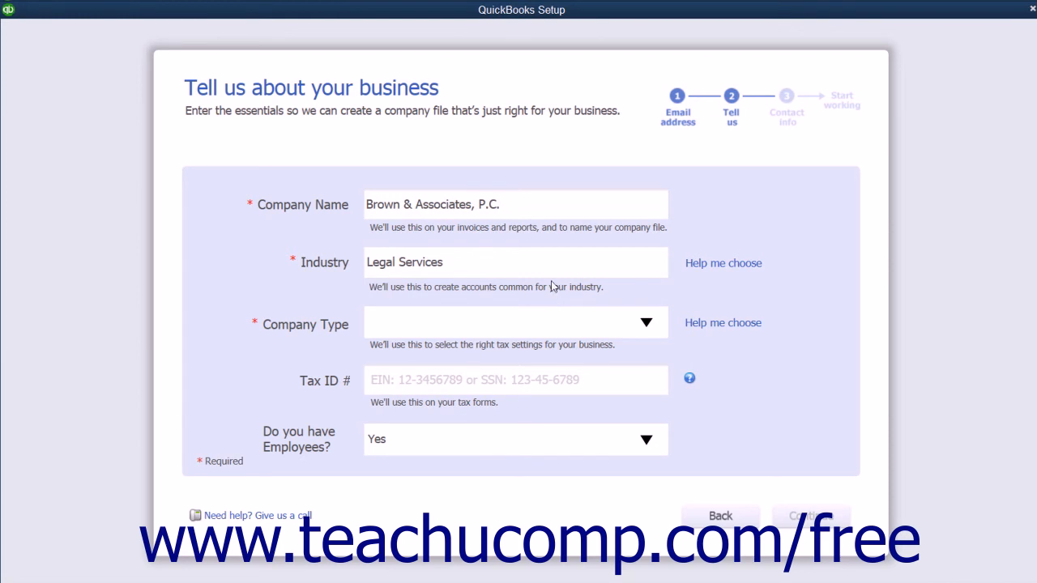
# Set the company type to Partnership or LLP and enter the company's tax ID
pyautogui.click(659, 334)
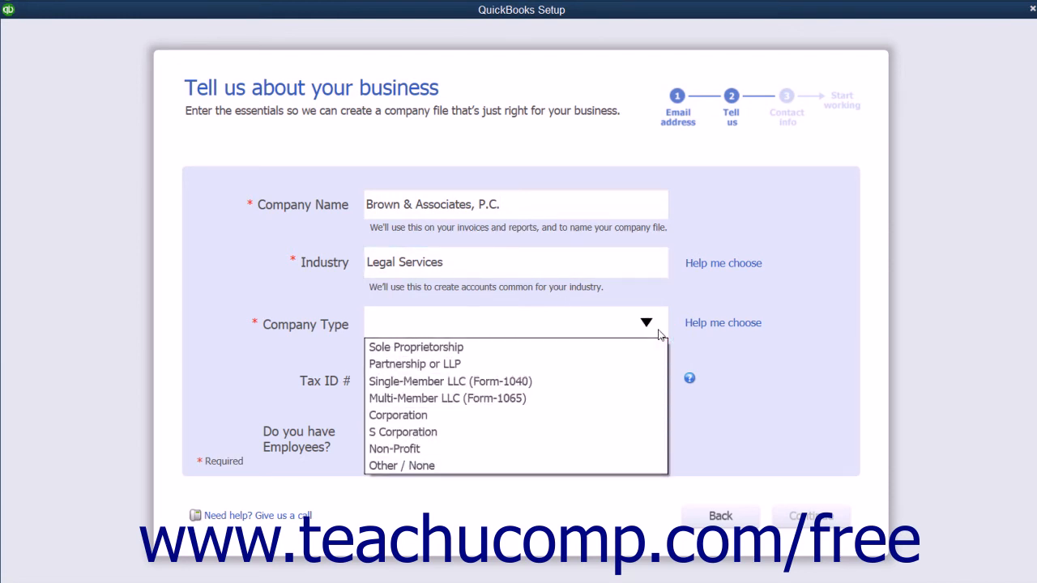
pyautogui.click(610, 363)
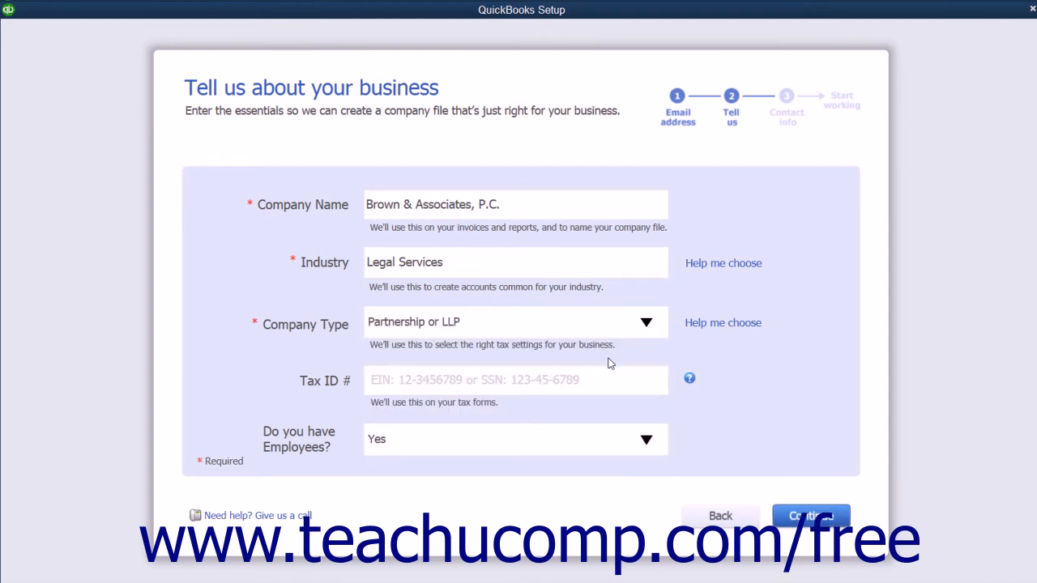
pyautogui.click(429, 384)
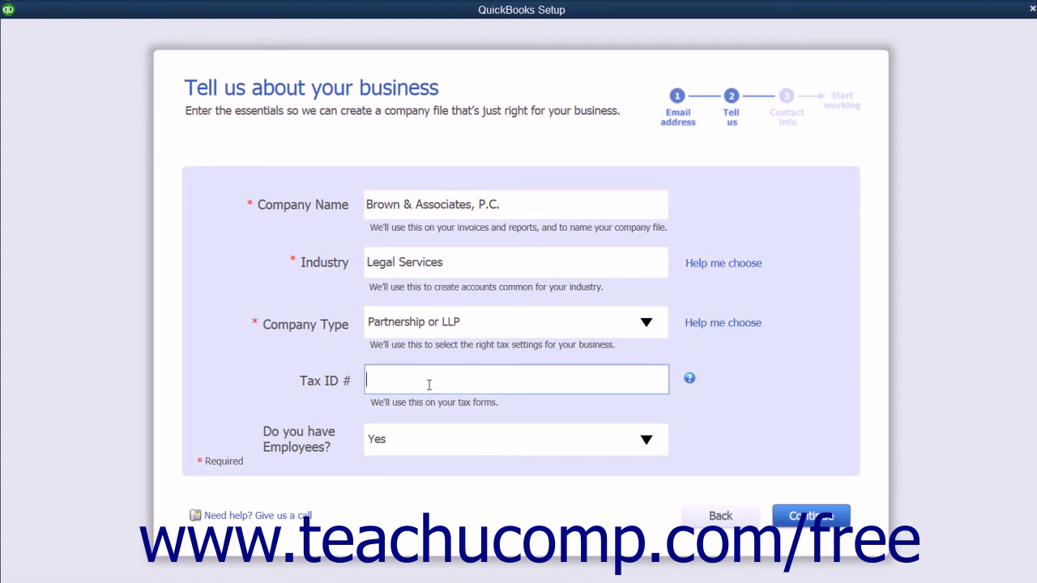
pyautogui.write('38-1234567')
# Keep 'Do you have Employees?' at Yes and continue to the contact information page
pyautogui.click(648, 439)
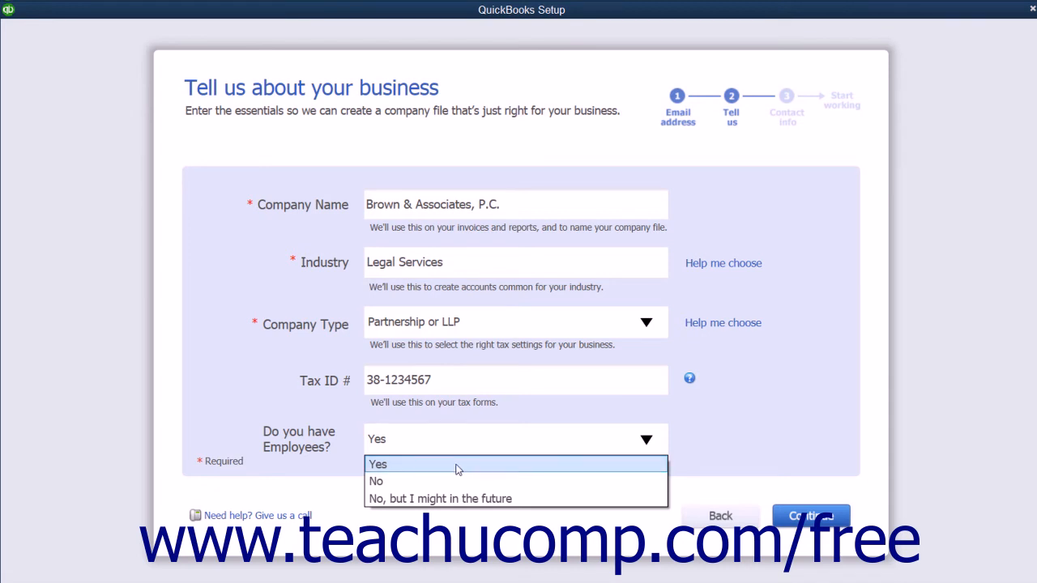
pyautogui.click(456, 465)
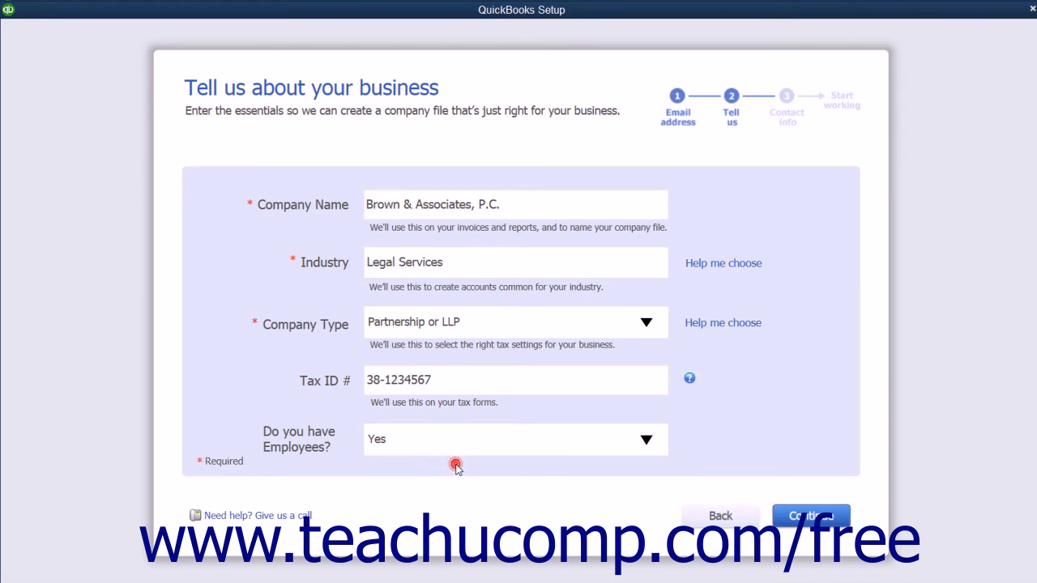
pyautogui.click(786, 517)
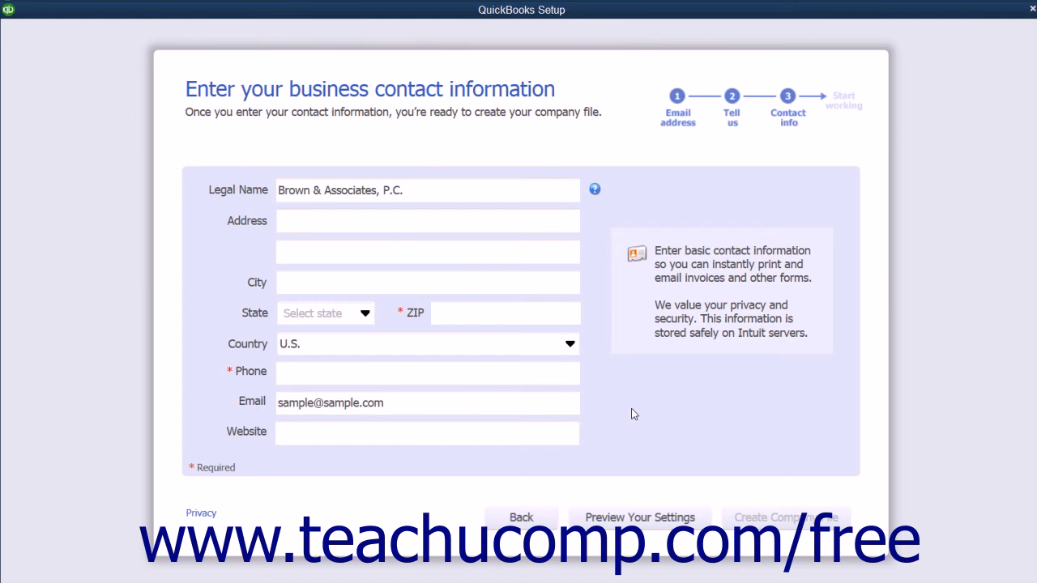
# Enter the firm's address and phone contact details, then preview the company settings
pyautogui.click(324, 226)
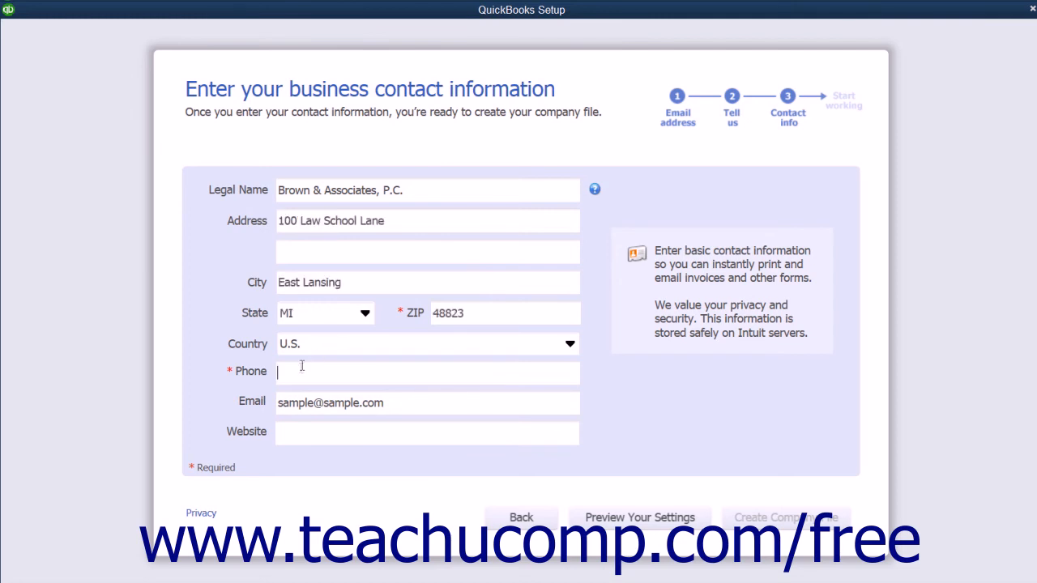
pyautogui.click(290, 374)
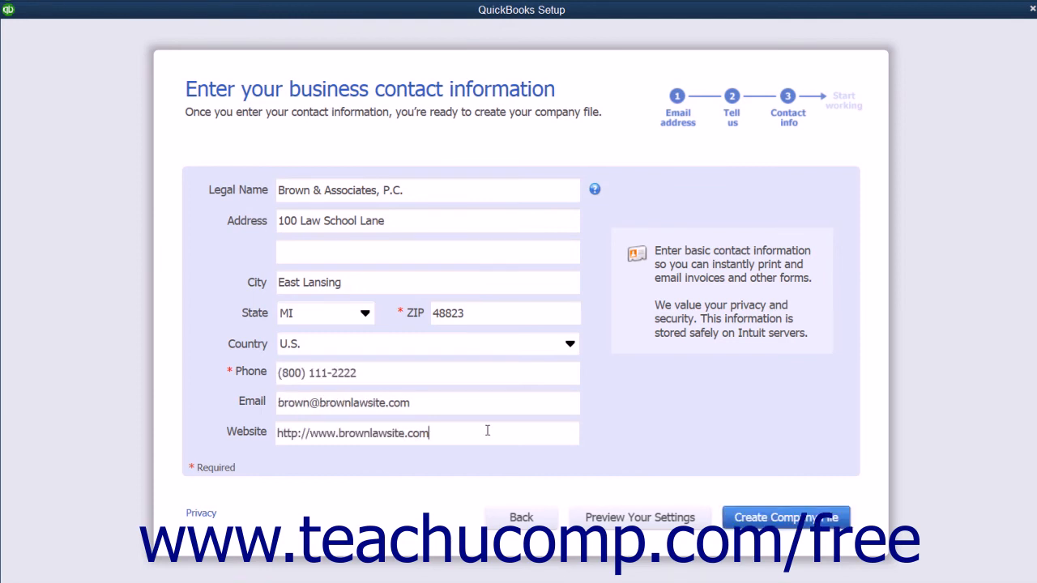
pyautogui.click(625, 525)
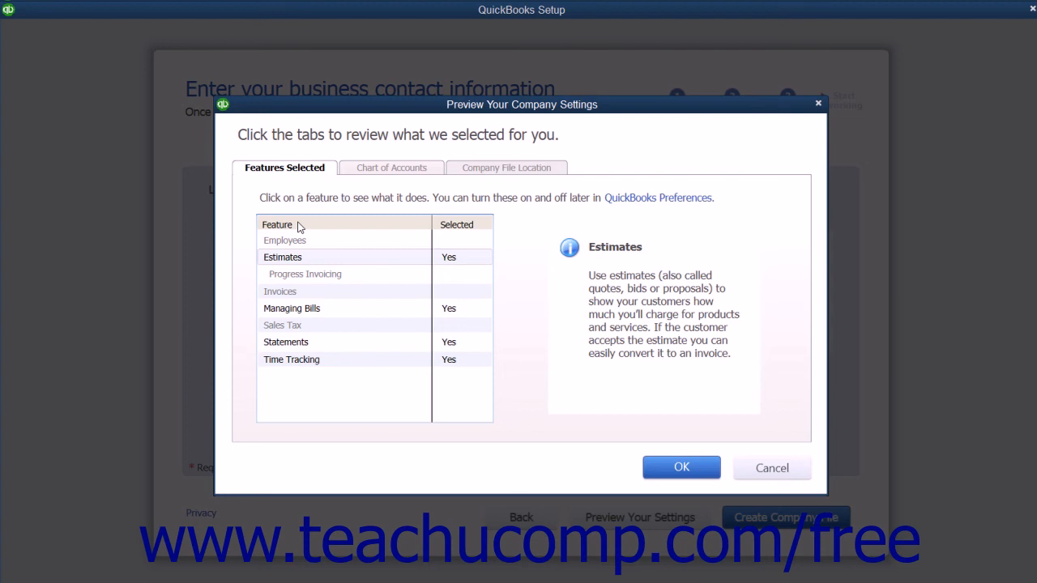
# Review the recommended chart of accounts, leaving Administrative Fees unselected
pyautogui.click(366, 172)
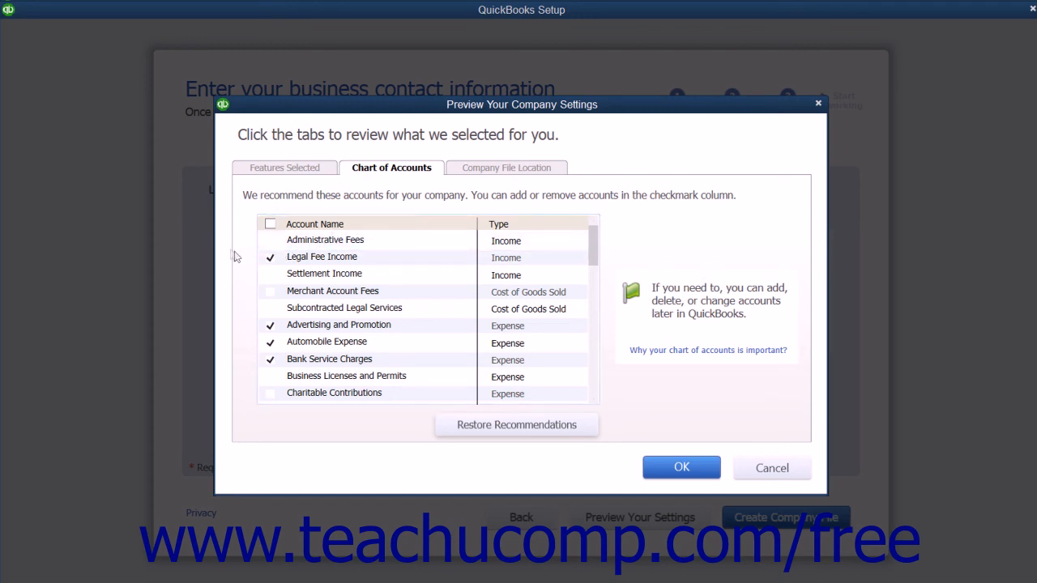
pyautogui.click(271, 242)
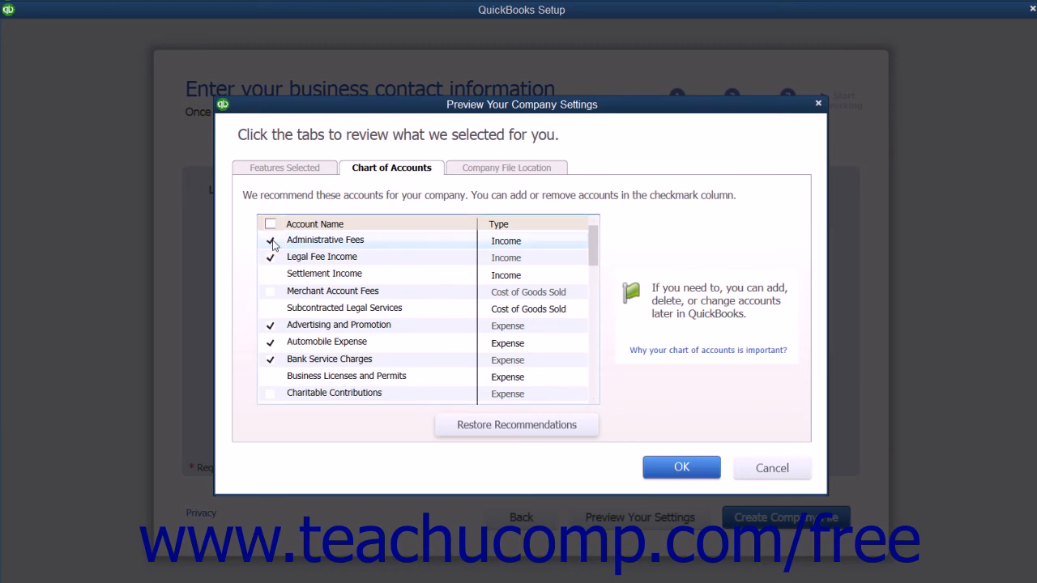
pyautogui.click(271, 241)
# Keep the default Company Files save location and close the preview with OK
pyautogui.click(489, 172)
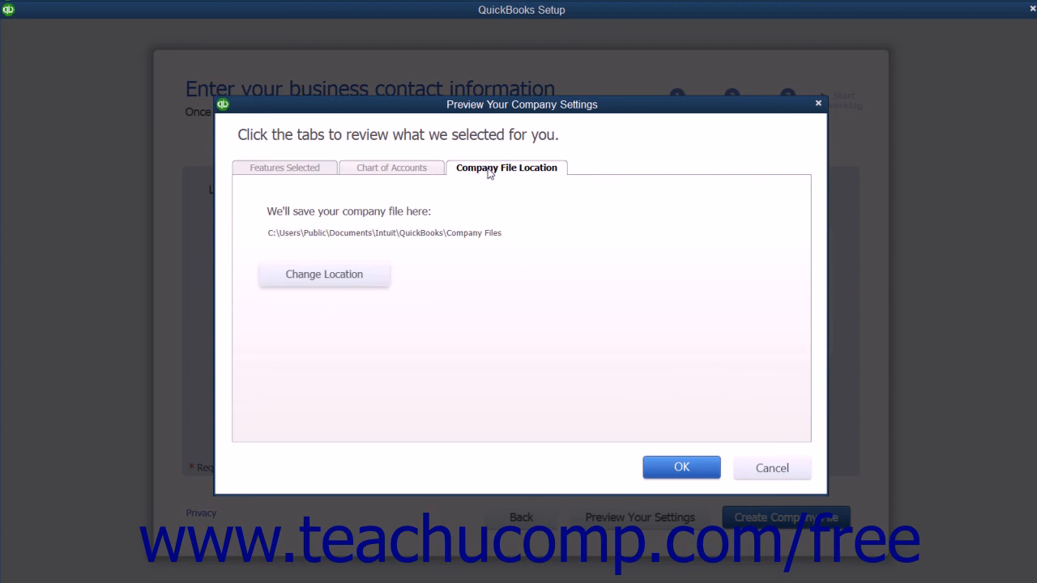
pyautogui.click(355, 277)
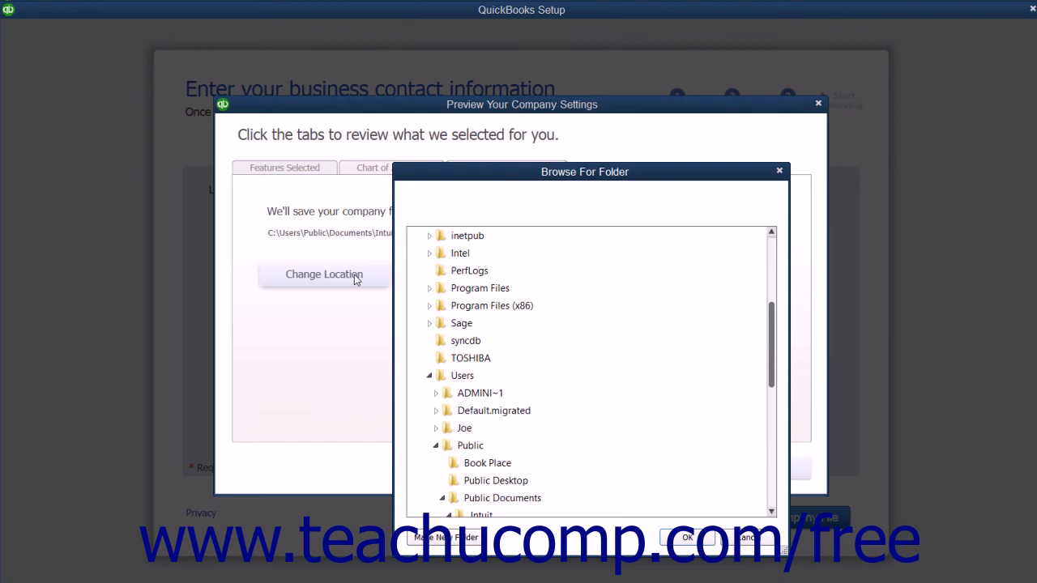
pyautogui.click(780, 171)
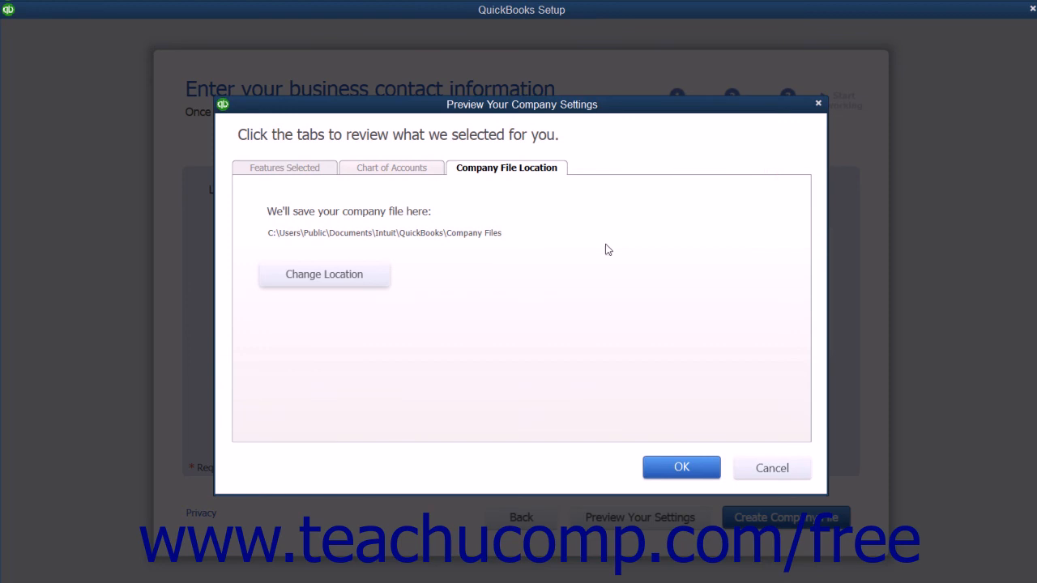
pyautogui.click(682, 470)
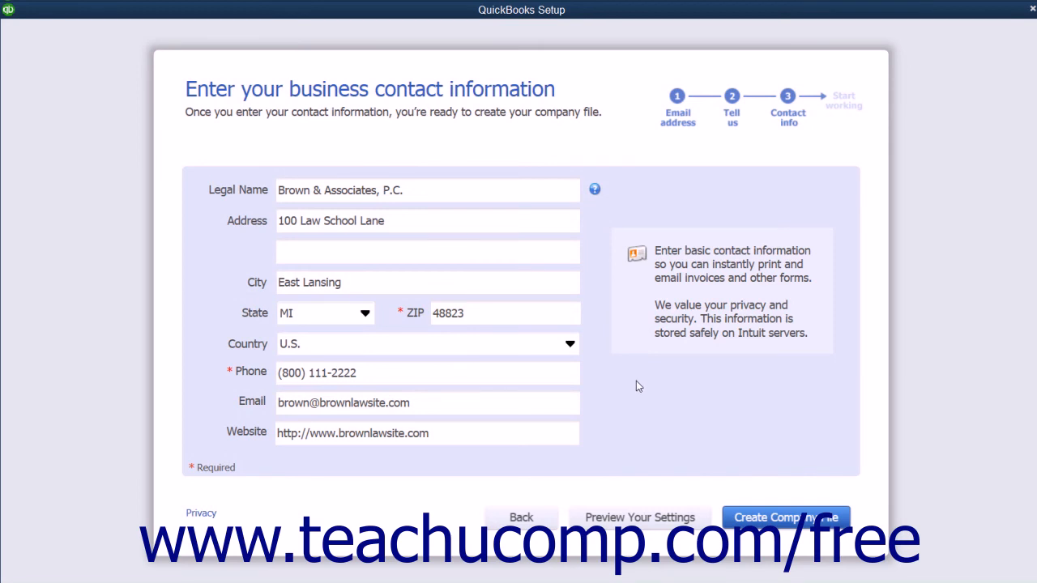
# Create the Brown & Associates, P.C. file and choose Start Working to reach Home
pyautogui.click(785, 523)
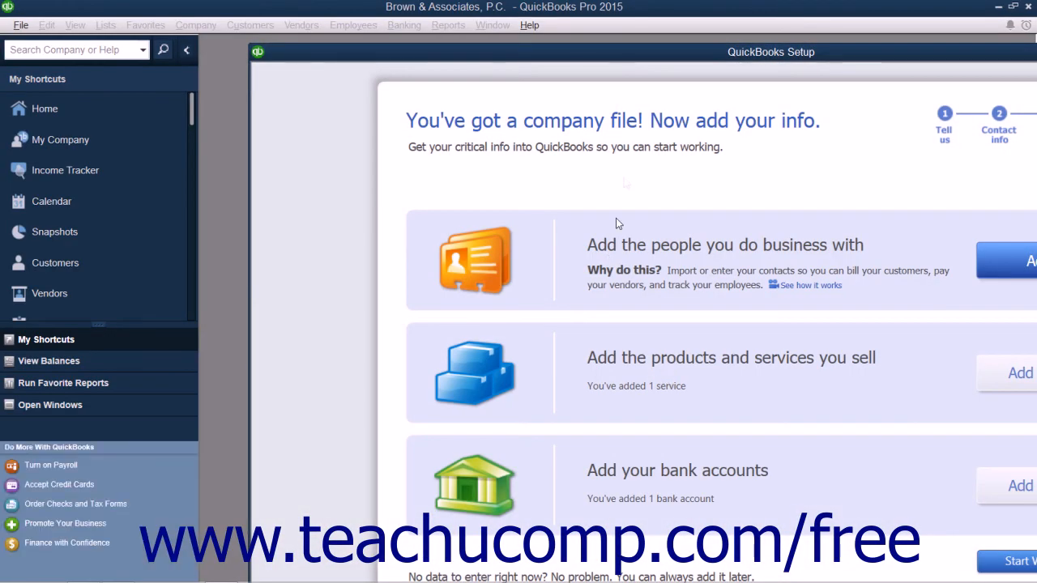
pyautogui.moveTo(597, 57); pyautogui.dragTo(362, 28)
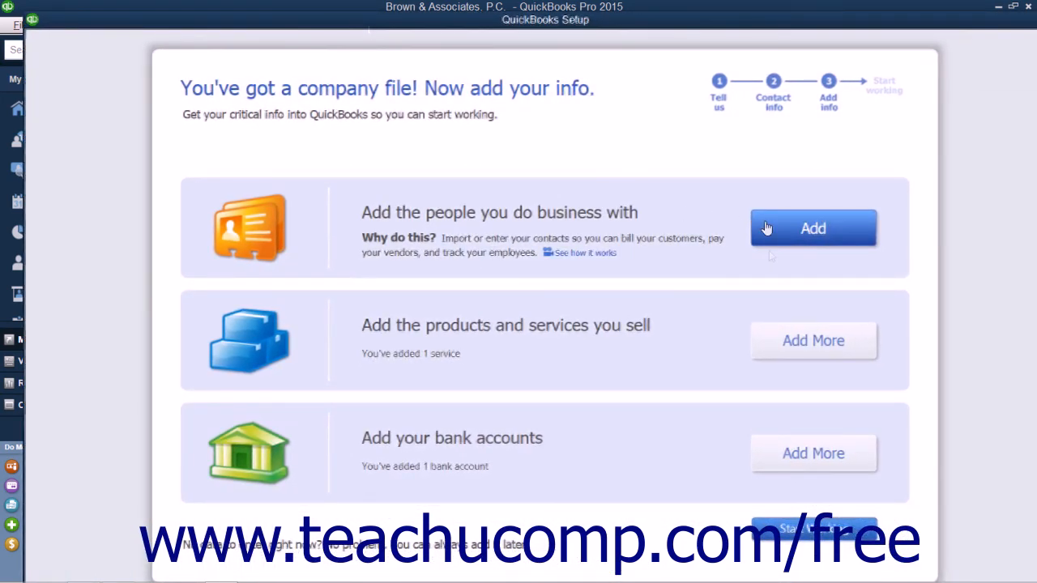
pyautogui.click(770, 538)
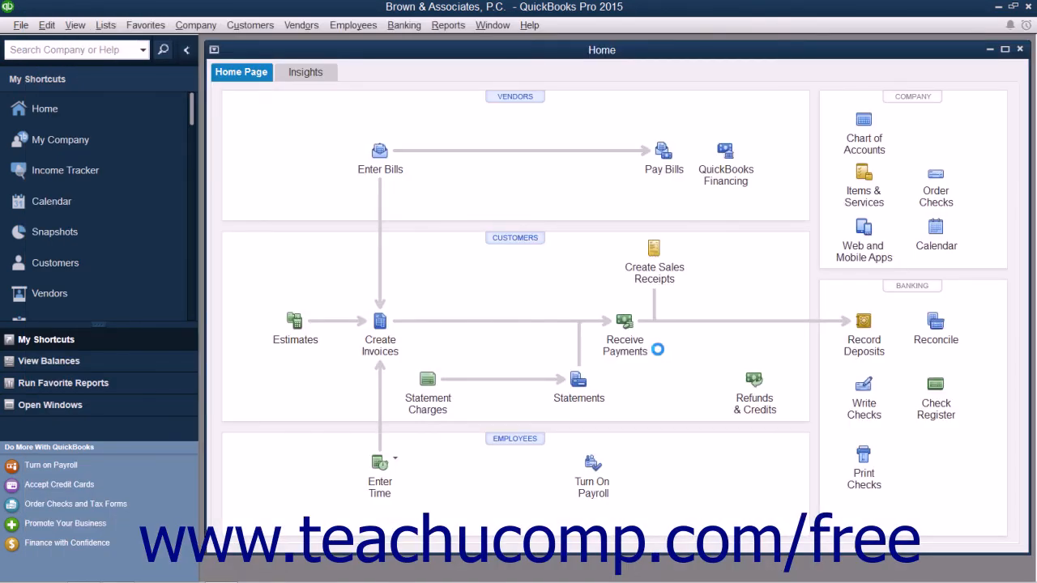